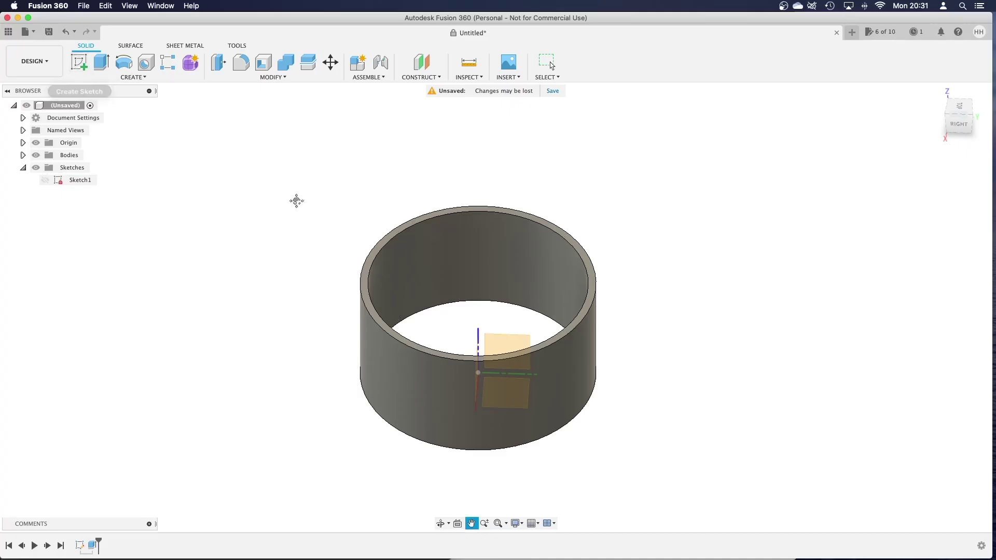
Create a construction plane offset from the YZ plane, in front of the ring's outer wall
key("Escape")
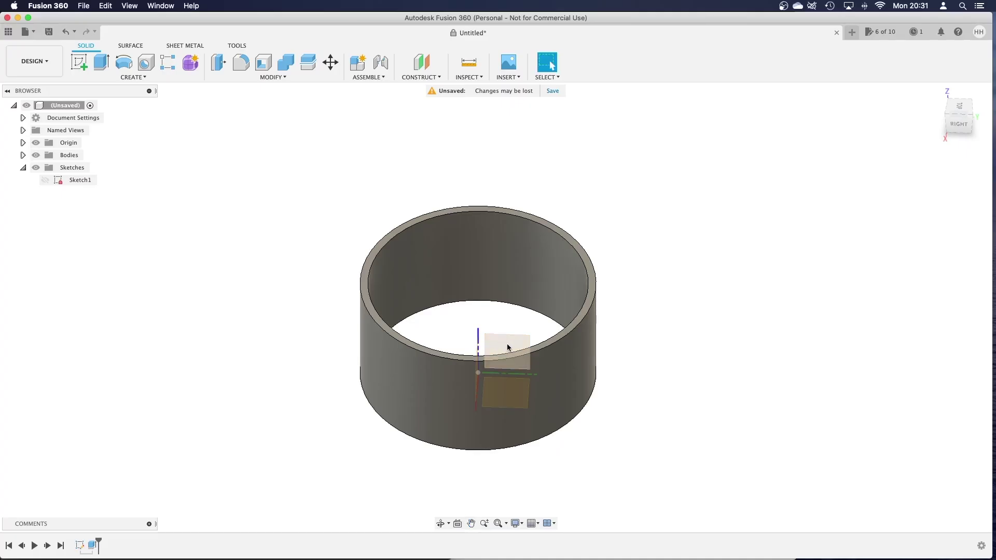
left_click(500, 346)
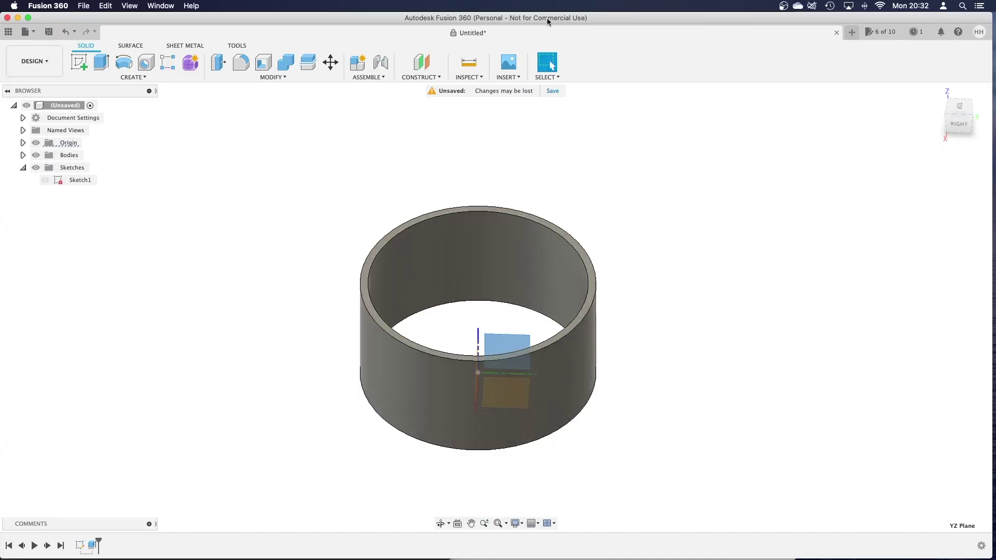
left_click(421, 63)
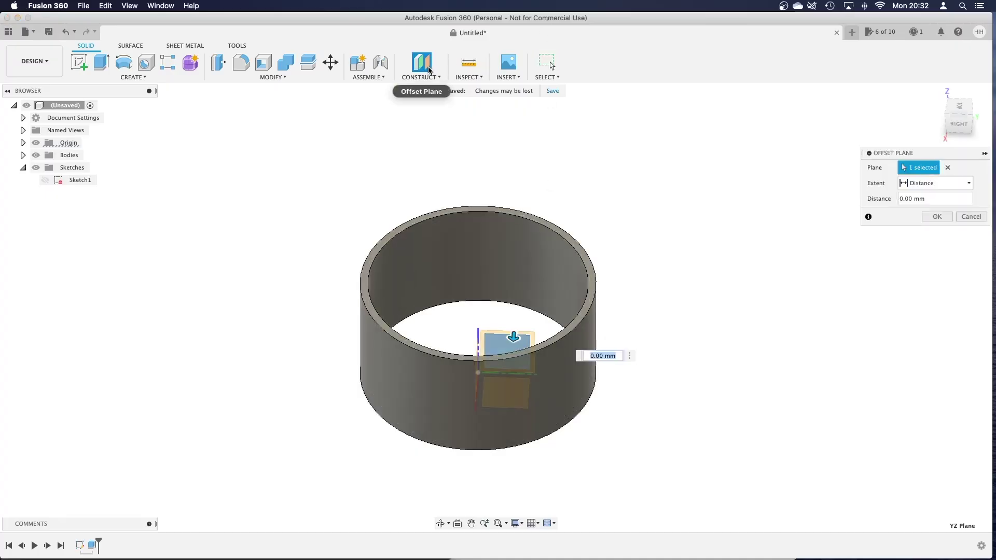
left_click(595, 356)
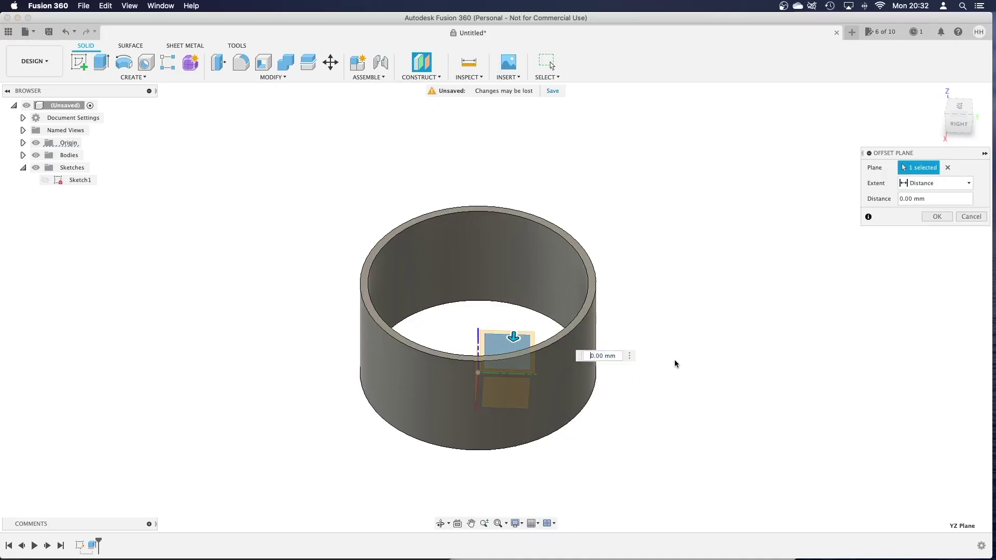
key("Return")
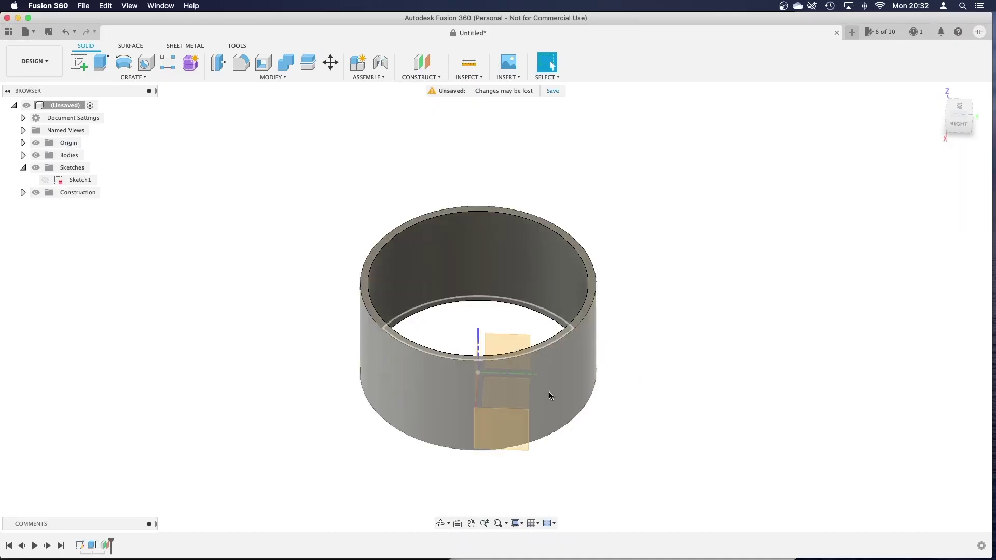
Start a sketch on the offset construction plane in front of the ring
left_click(441, 524)
left_click_drag(498, 469, 497, 413)
key("Escape")
left_click(494, 419)
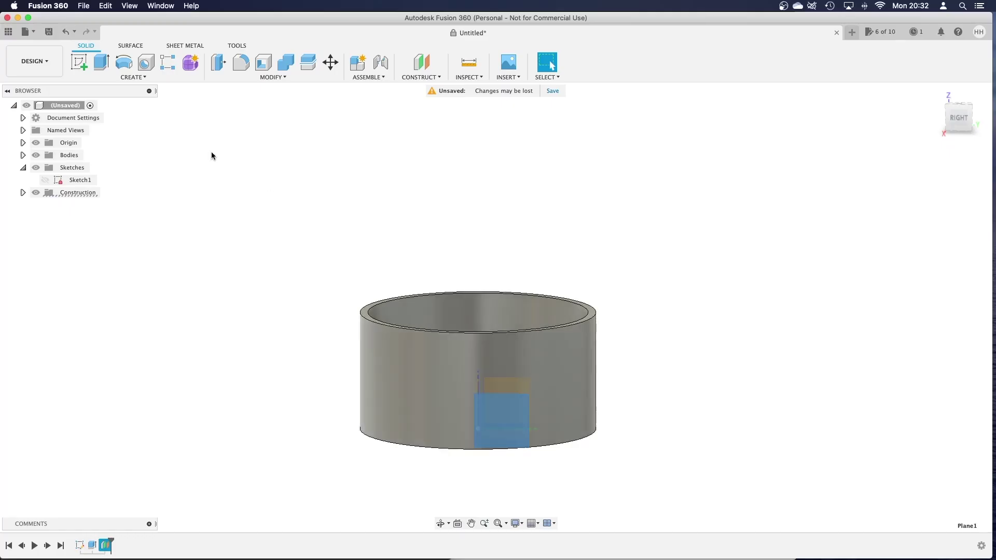
left_click(79, 63)
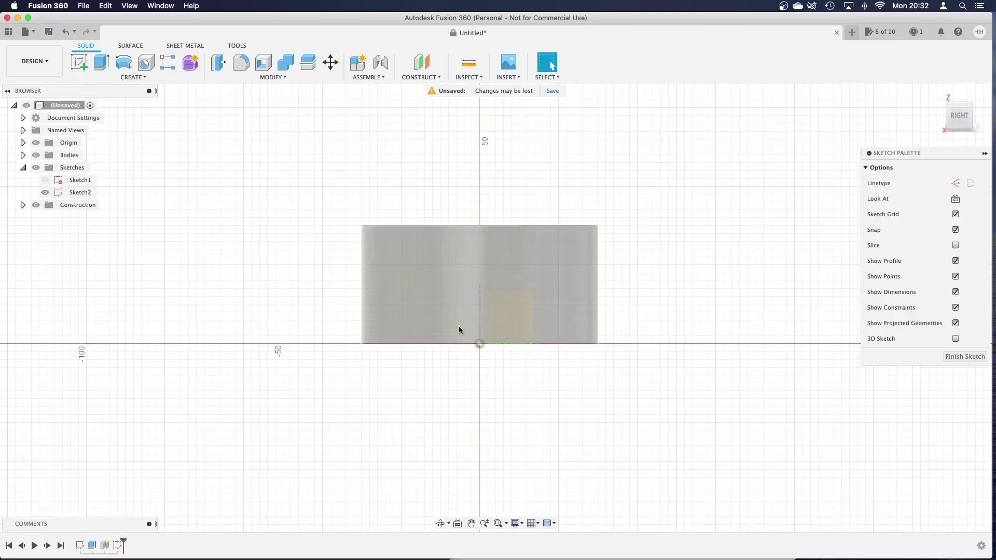
Draw a 5 mm diameter circle on the vertical axis, near the ring's lower edge
left_click(116, 62)
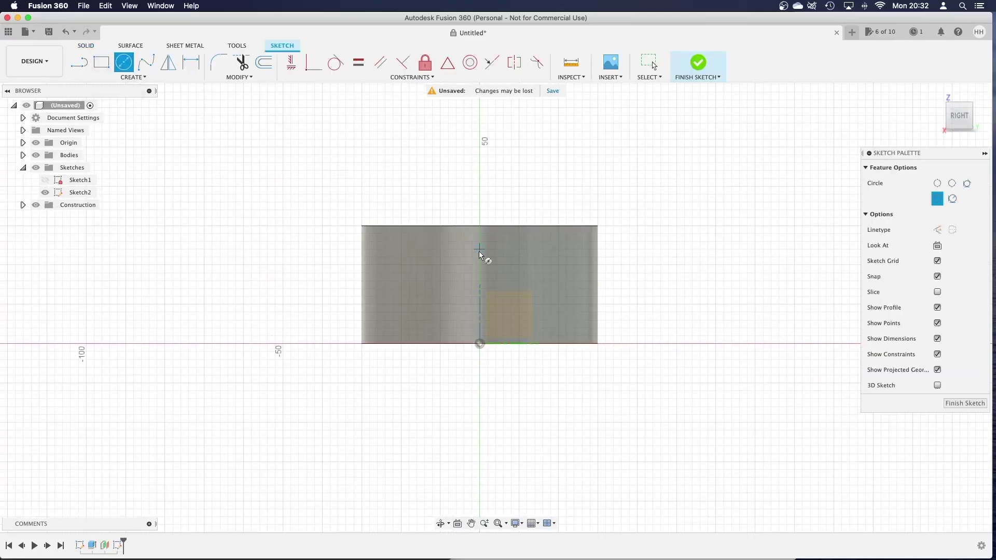
left_click(480, 320)
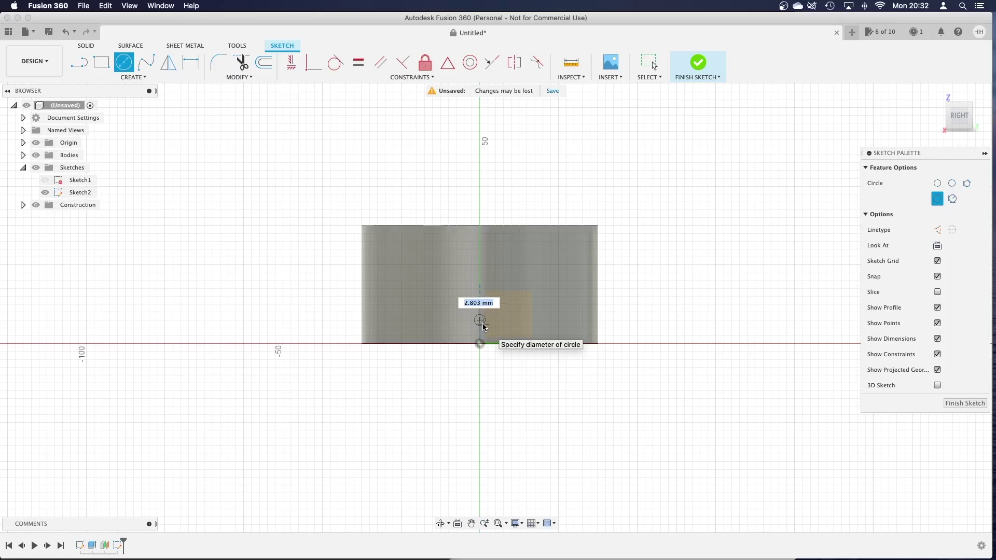
type("5.2")
key("Return")
key("Escape")
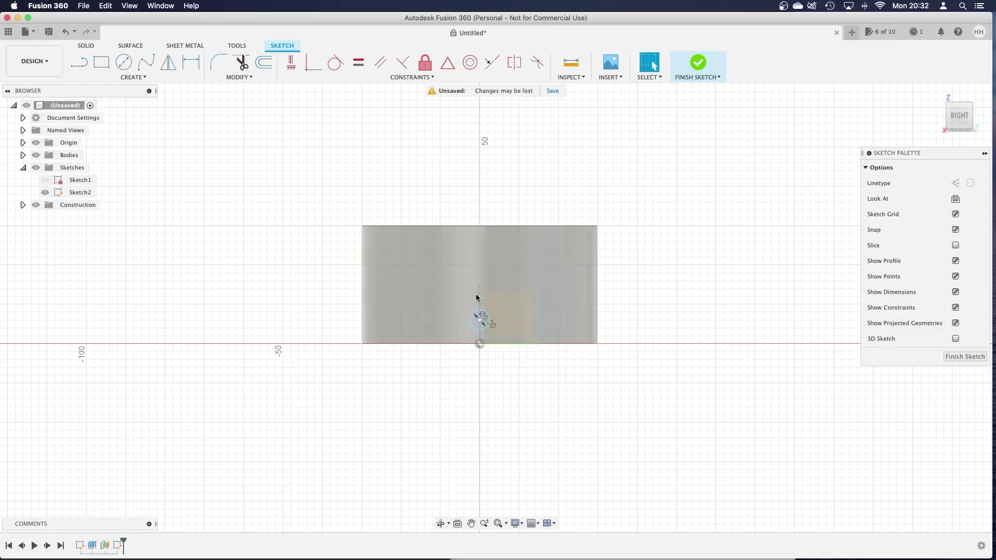
Draw a second 5 mm diameter circle on the vertical axis, directly above the first one
key("c")
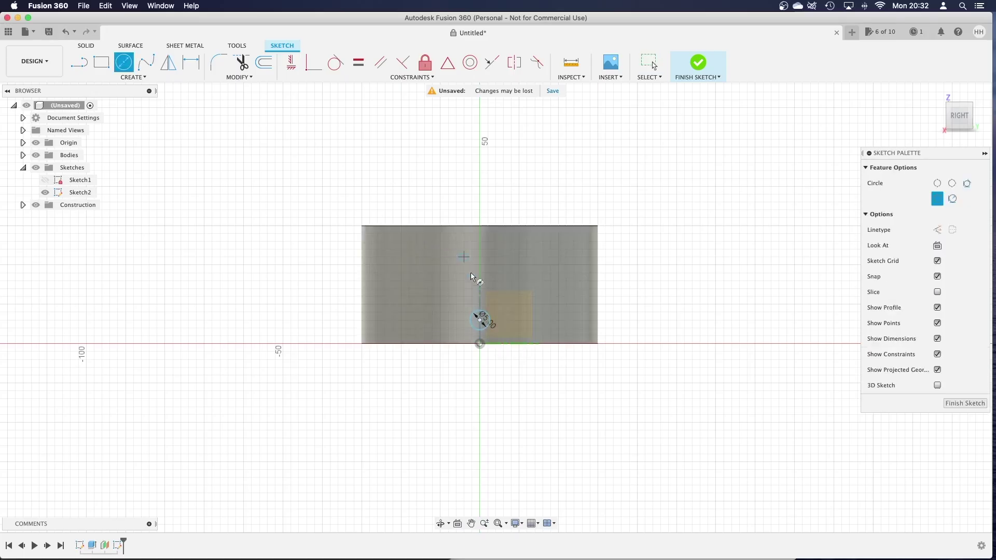
left_click(480, 288)
type("5.2")
key("Return")
key("Escape")
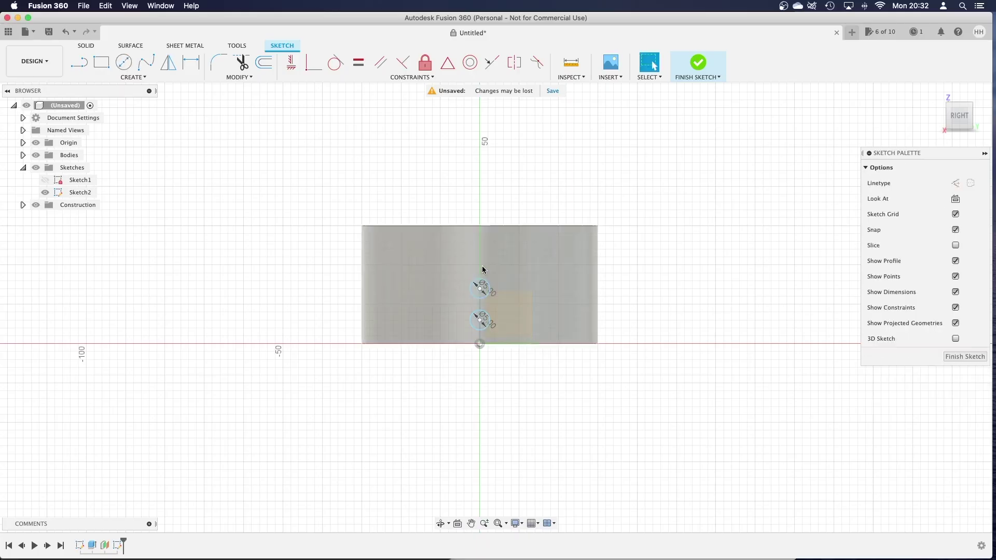
Draw a third 5 mm diameter circle on the vertical axis near the ring's upper edge, and finish the sketch
key("c")
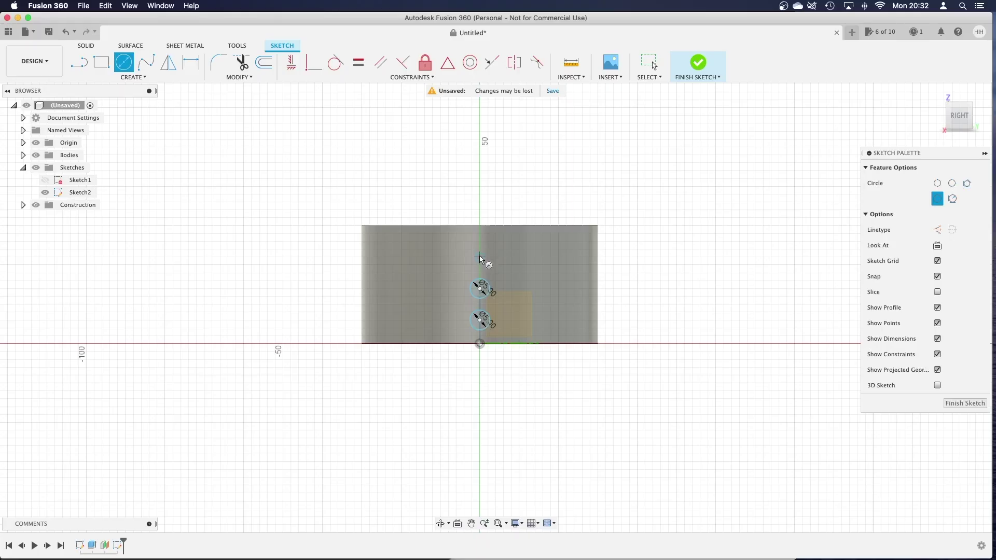
left_click(480, 257)
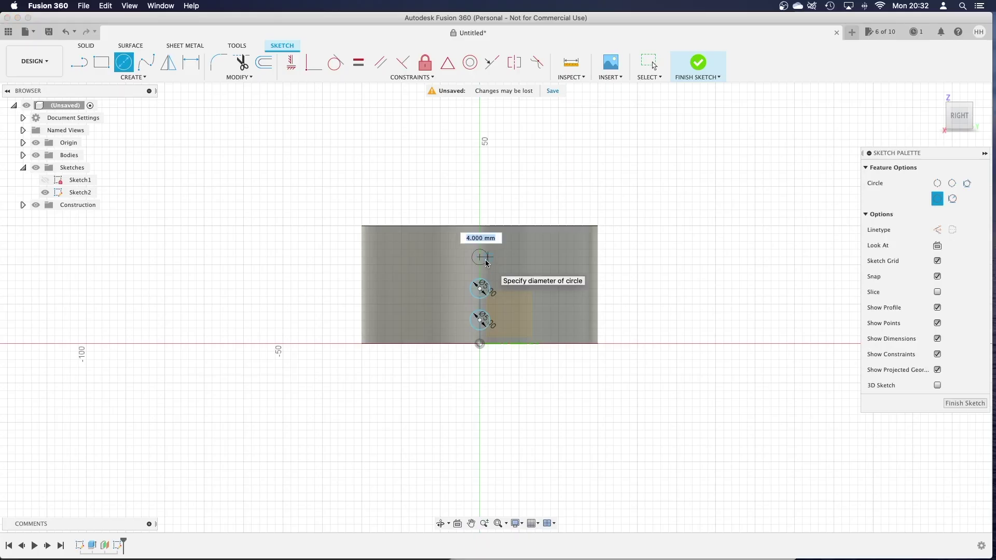
type("5")
key("Return")
key("Escape")
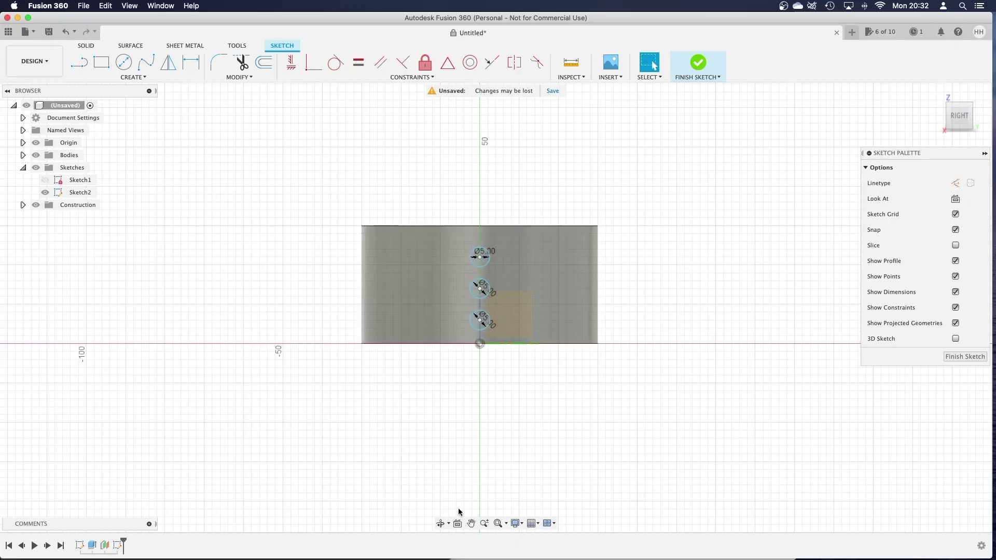
left_click(697, 63)
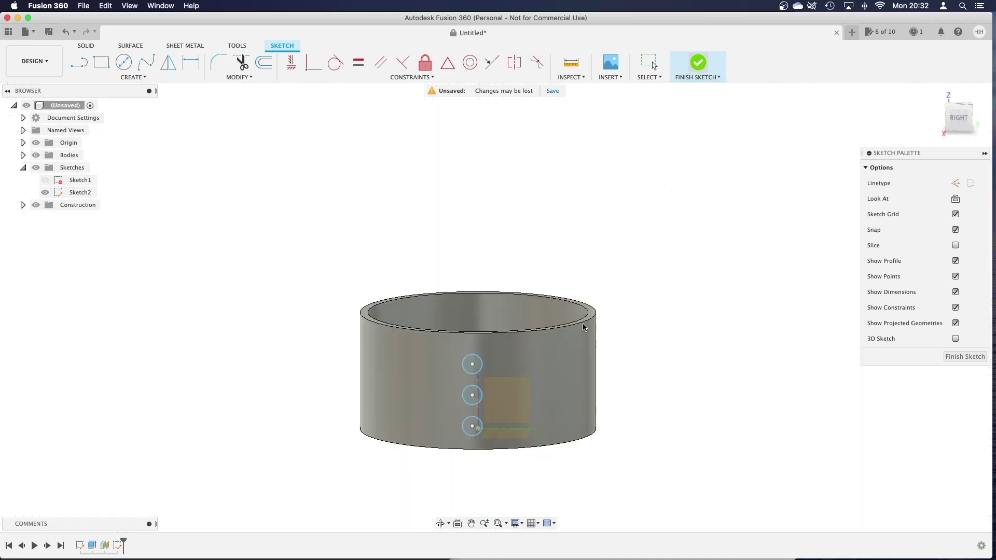
Set up an Extrude for the sketched circles with the Cut operation and the To Object extent type
left_click(479, 369)
left_click(476, 404, "shift")
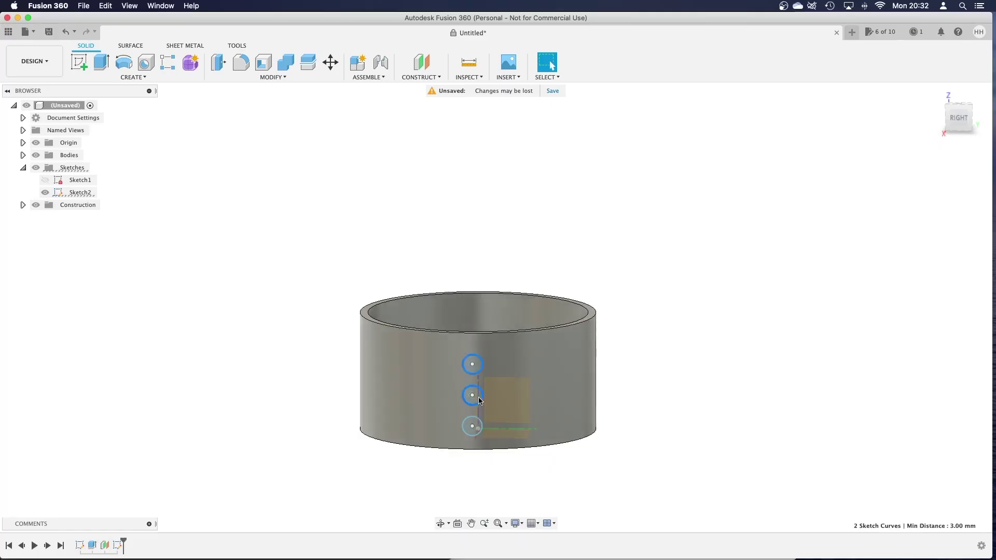
left_click(477, 434, "shift")
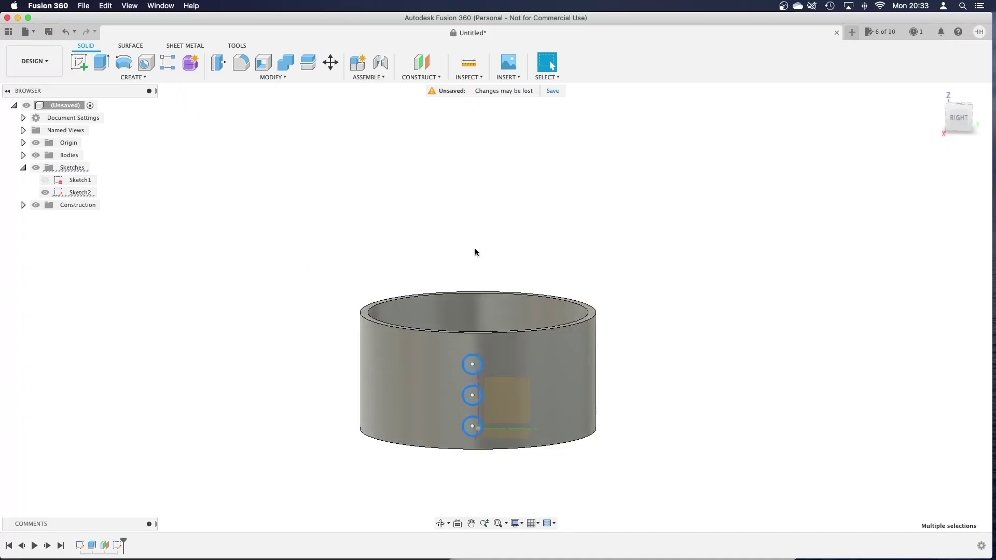
key("e")
left_click_drag(922, 158, 680, 297)
left_click(693, 390)
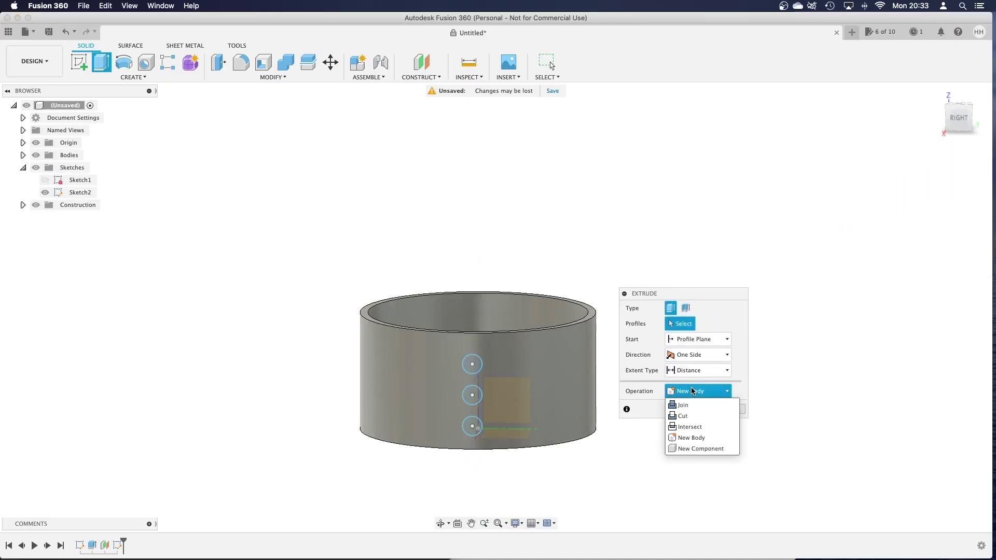
left_click(689, 412)
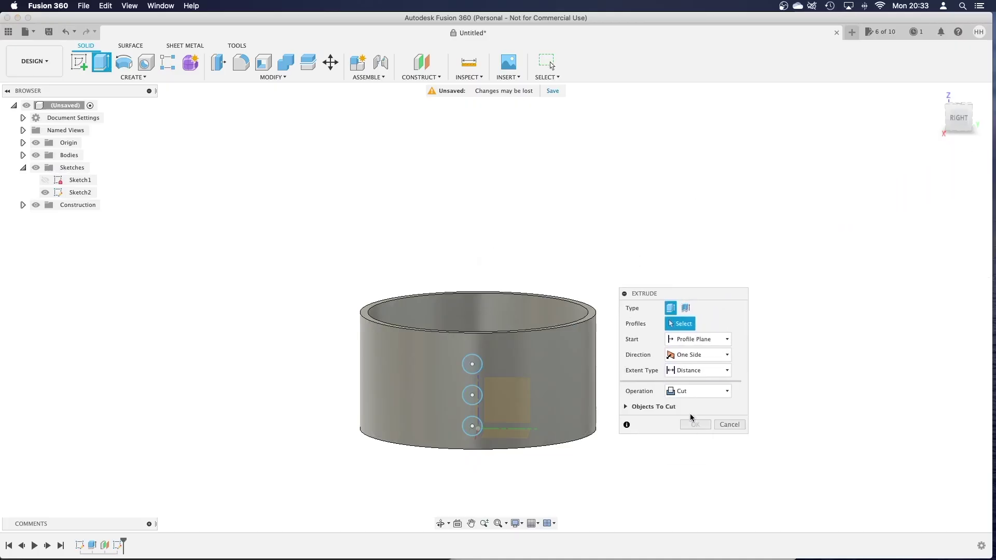
left_click(694, 374)
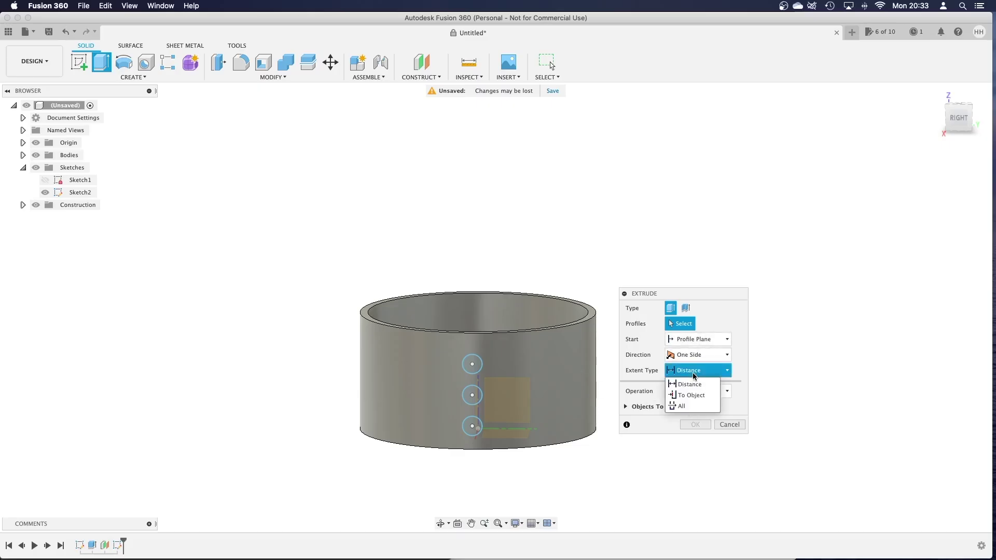
left_click(702, 397)
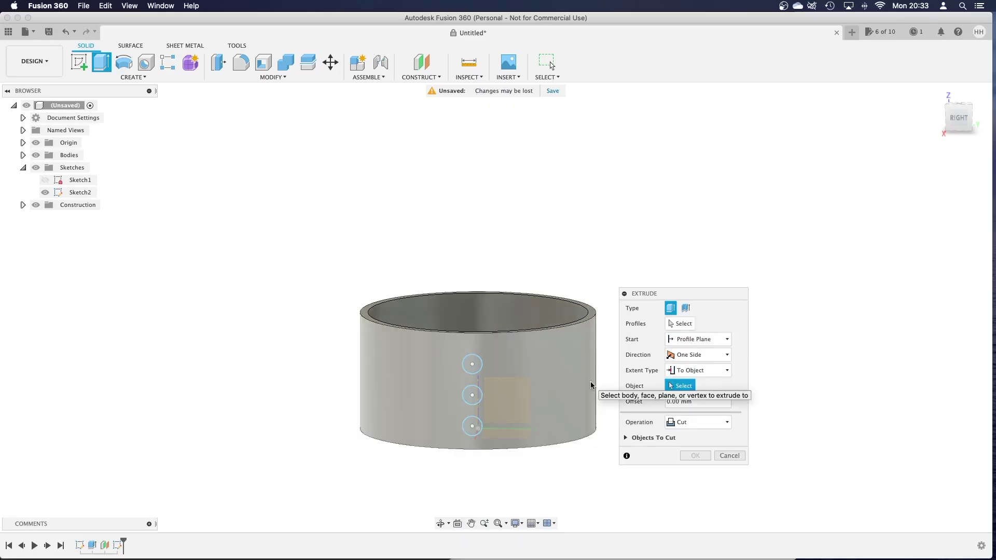
Choose the ring's inner cylindrical face as the object the cut extends to
left_click(437, 523)
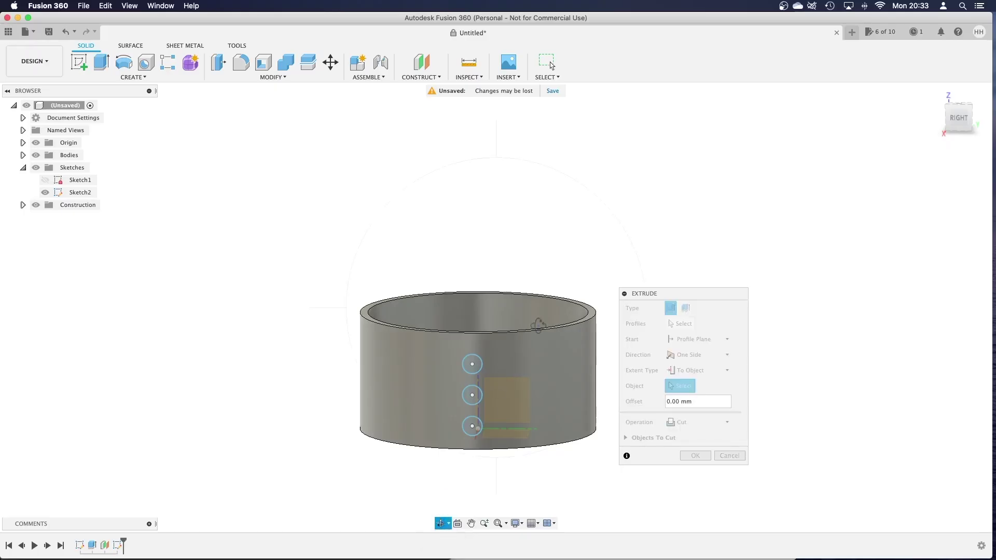
left_click_drag(451, 394, 460, 328)
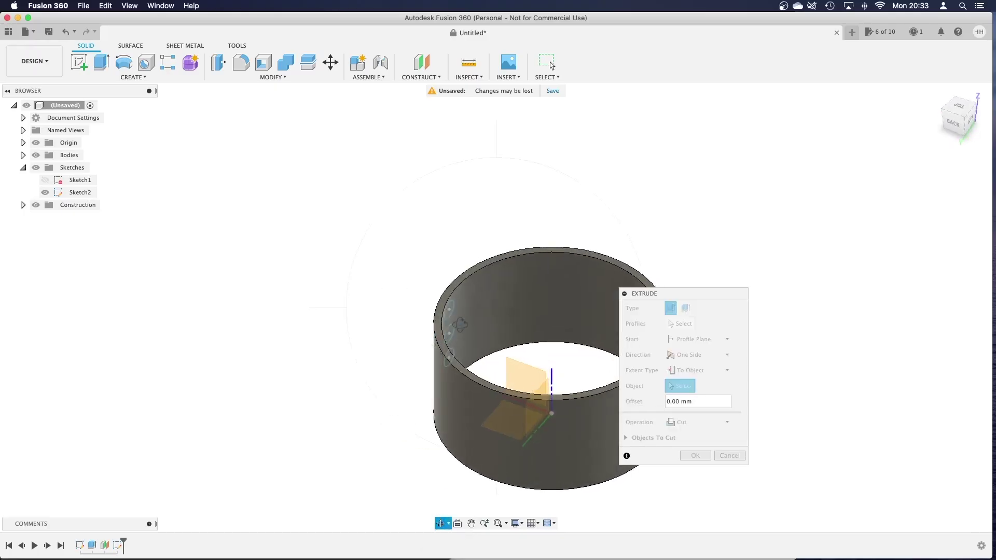
left_click(641, 385)
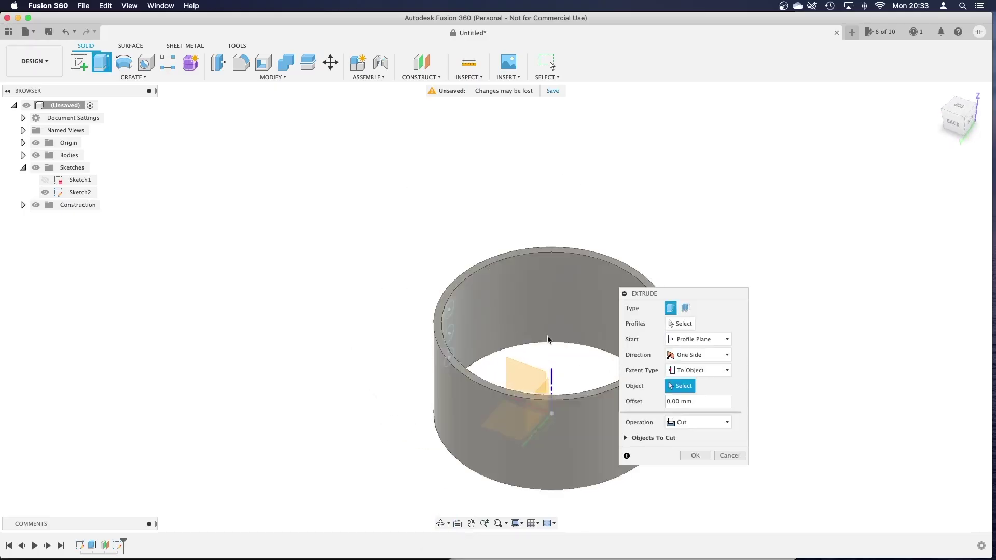
left_click(465, 316)
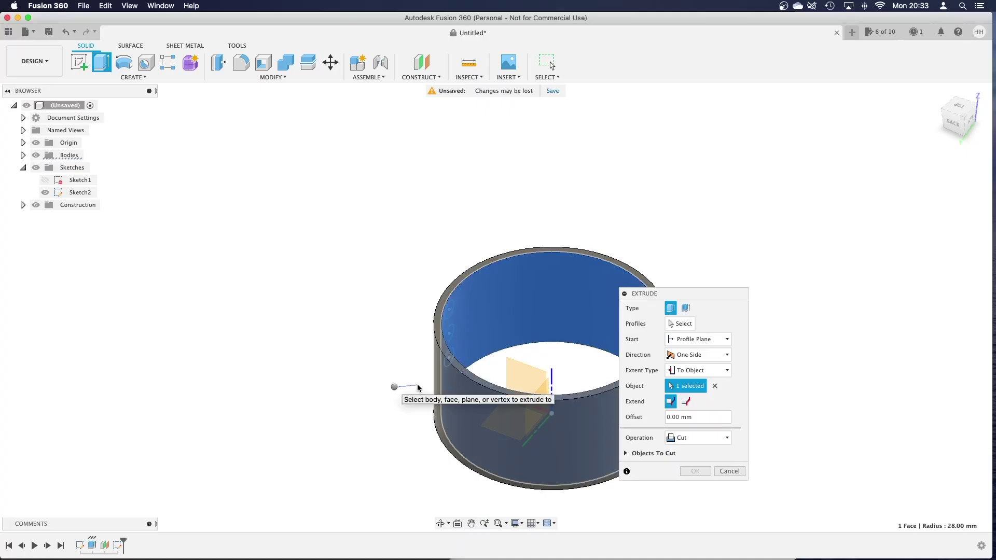
Select all three circle profiles and complete the cut through the near wall of the ring
left_click(441, 523)
left_click_drag(418, 469, 525, 446)
key("Escape")
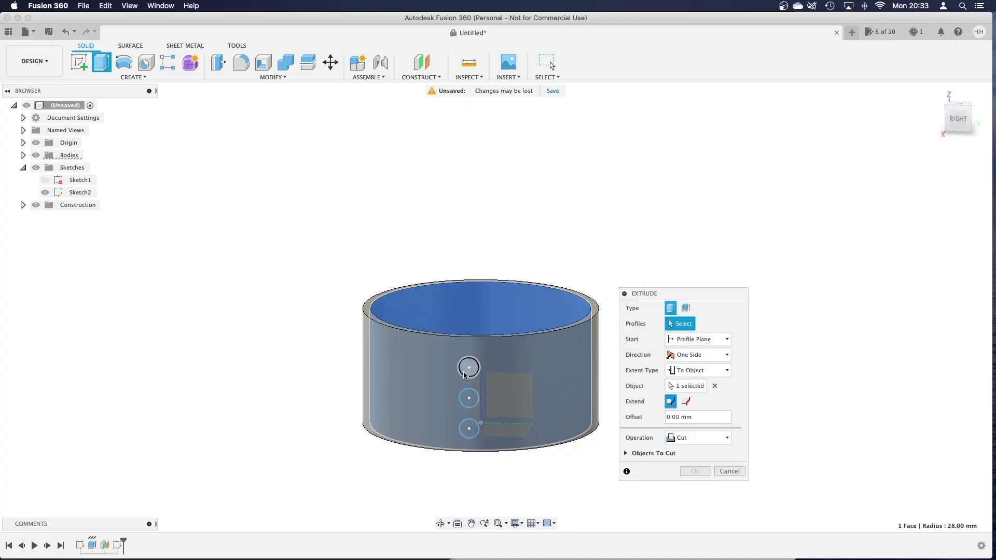
left_click(470, 368)
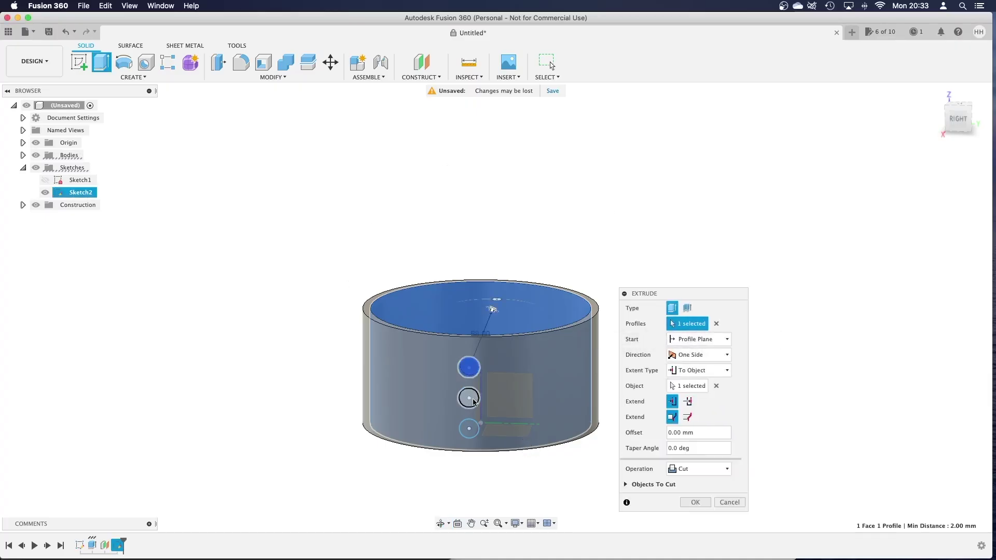
left_click(473, 402)
left_click(471, 431)
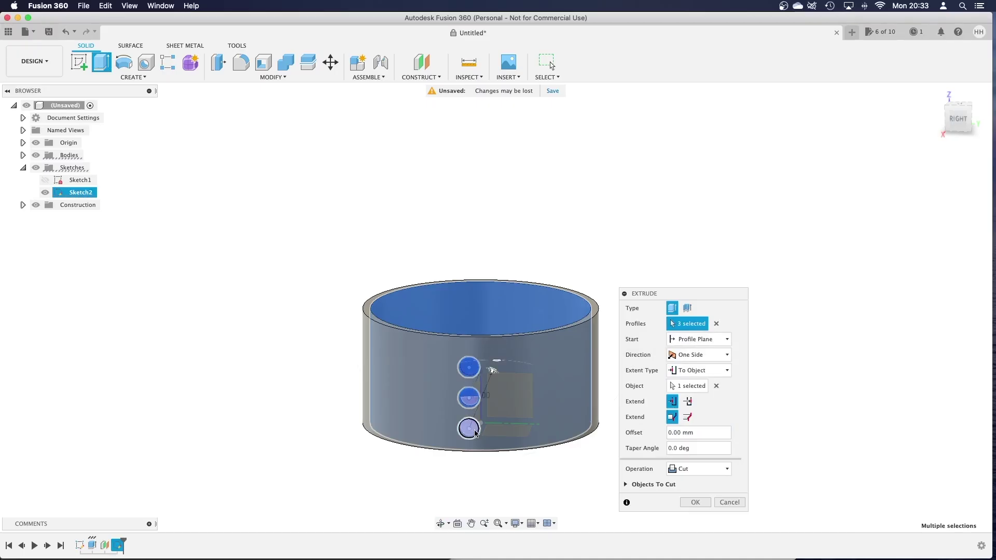
left_click(440, 522)
left_click_drag(550, 364, 462, 453)
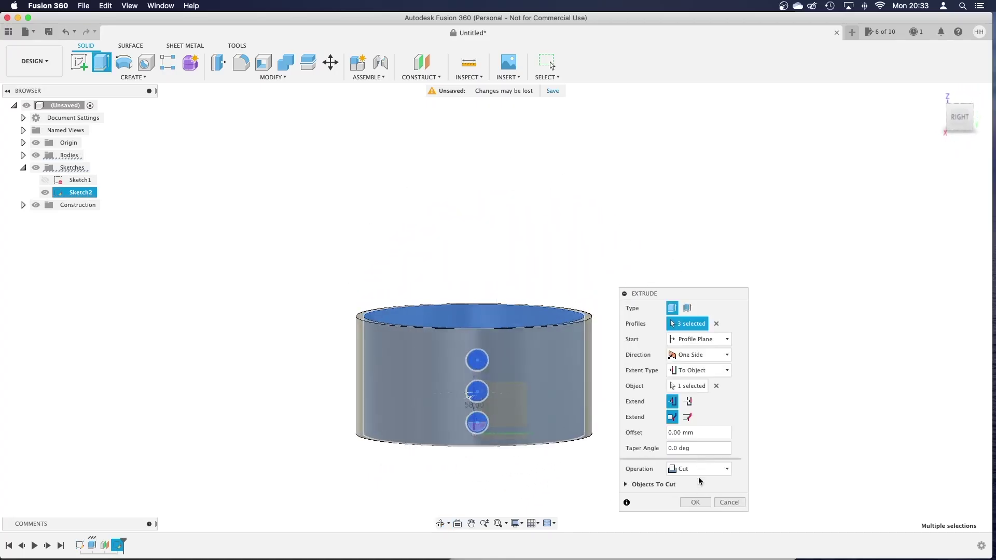
left_click(694, 502)
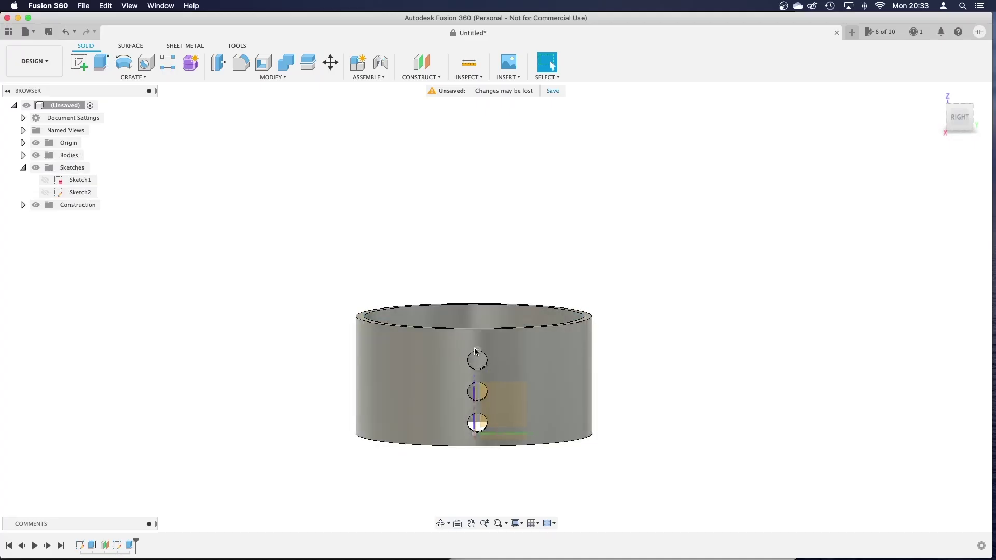
Start a Pattern on Path of type Faces and select the inner faces of all three holes as its objects
scroll(538, 414, "up", 5)
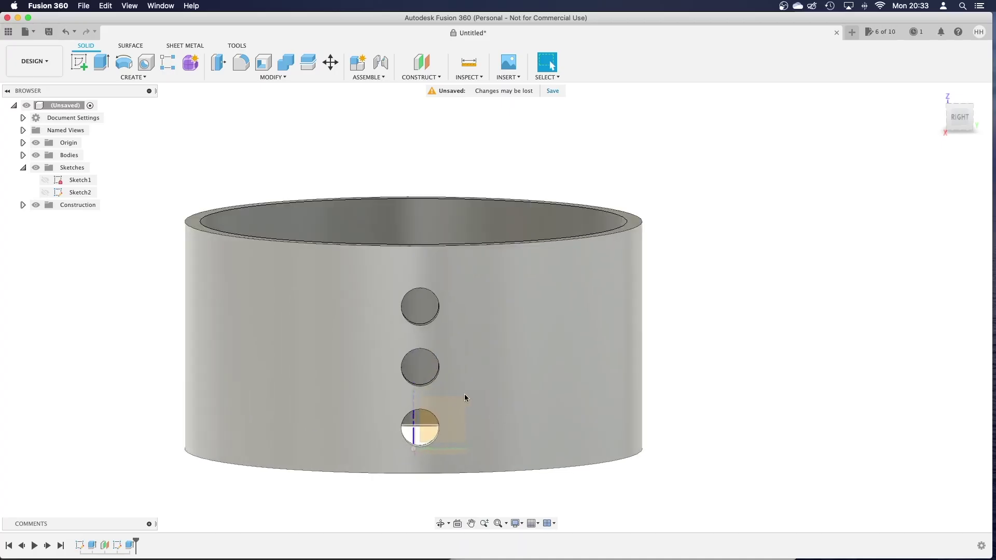
left_click(440, 523)
left_click_drag(474, 413, 474, 429)
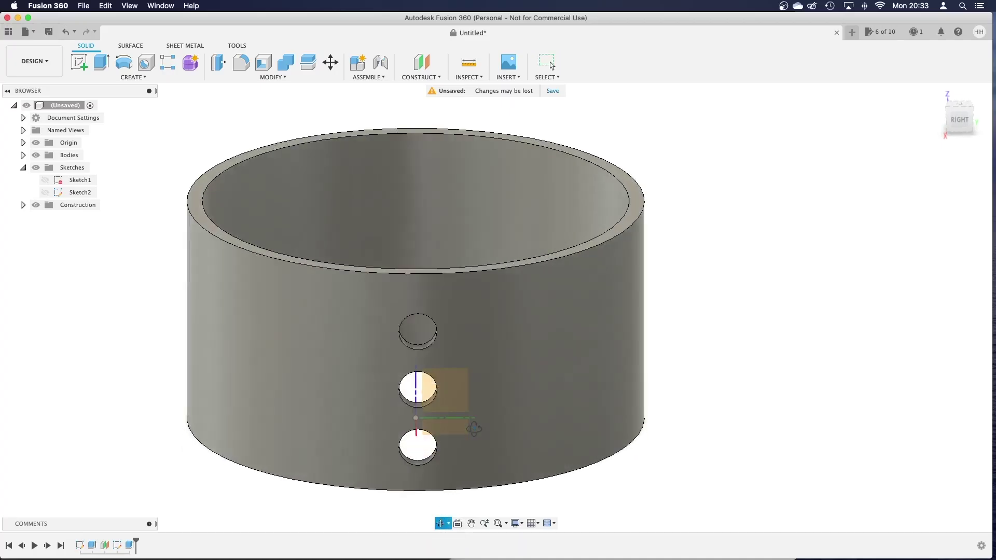
key("Escape")
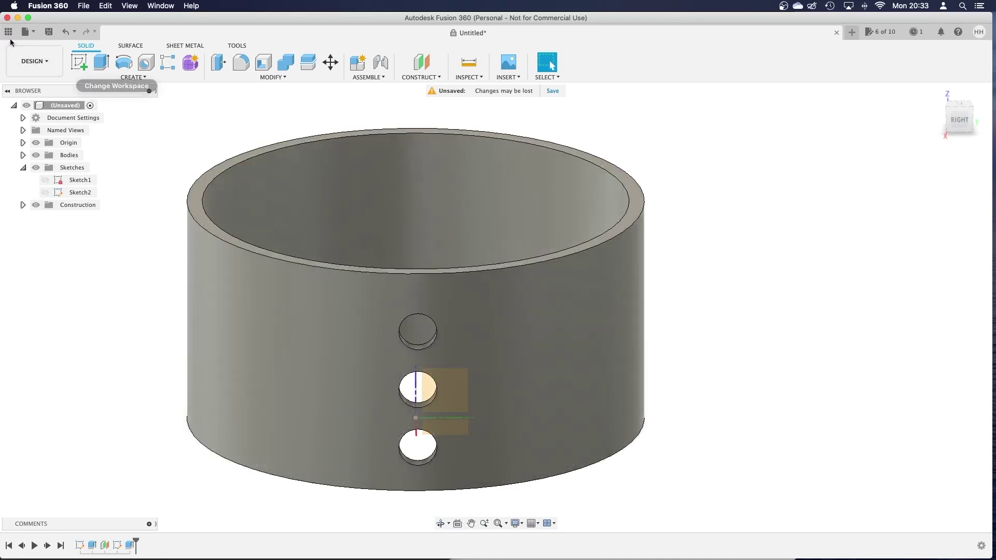
left_click(131, 77)
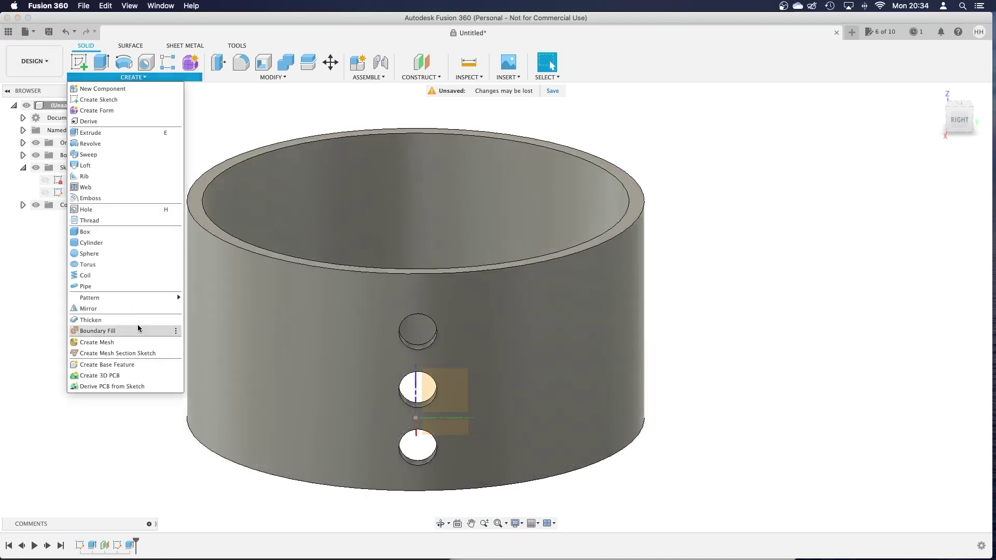
mouse_move(145, 297)
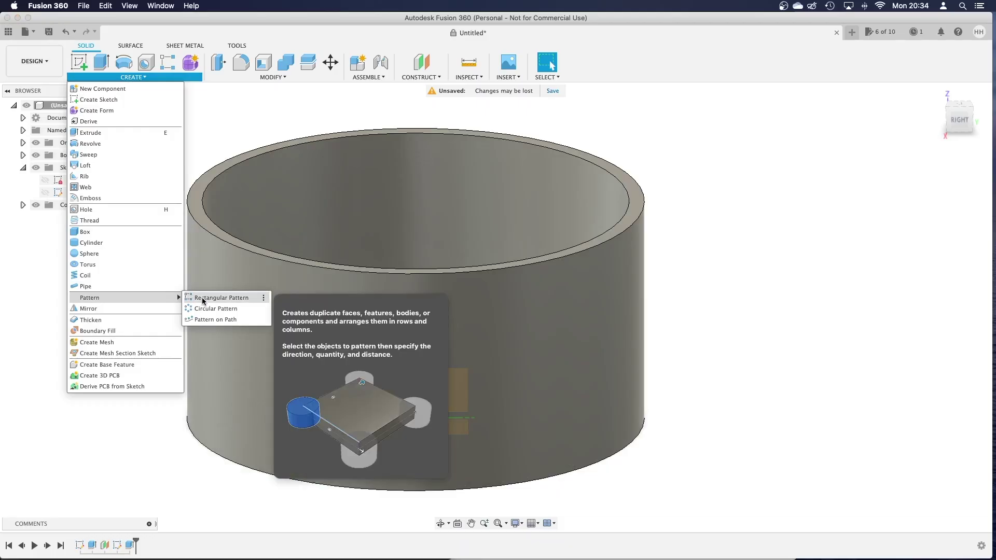
left_click(231, 319)
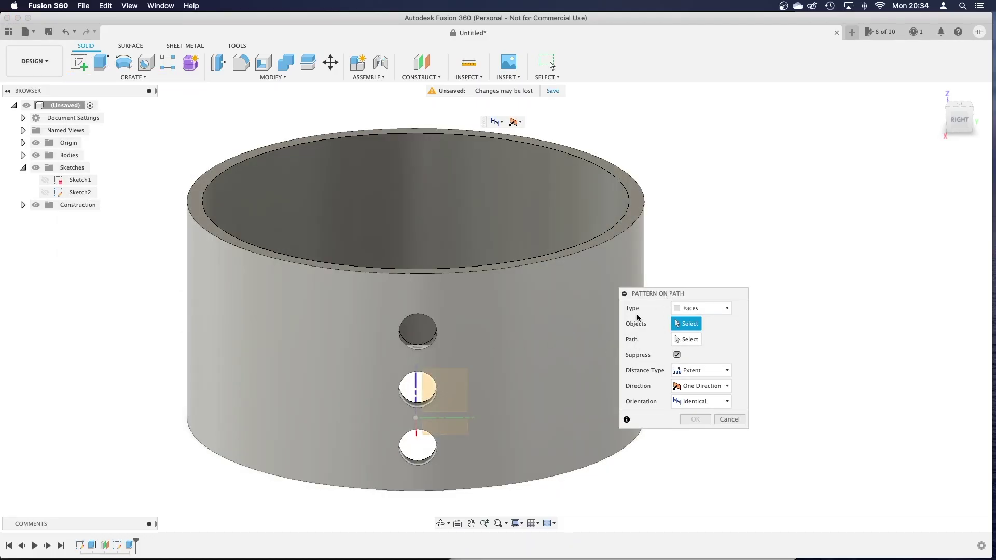
left_click_drag(652, 293, 597, 316)
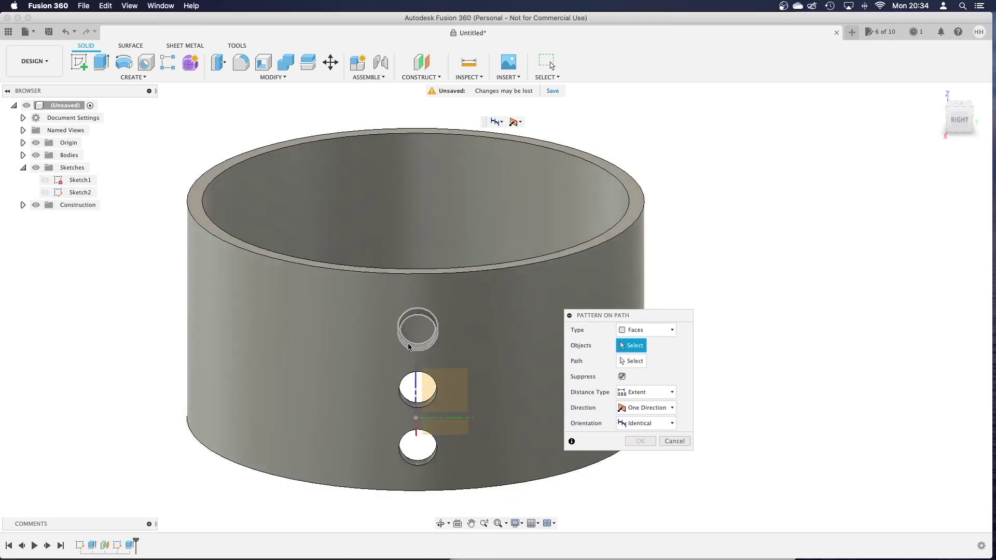
left_click(409, 347)
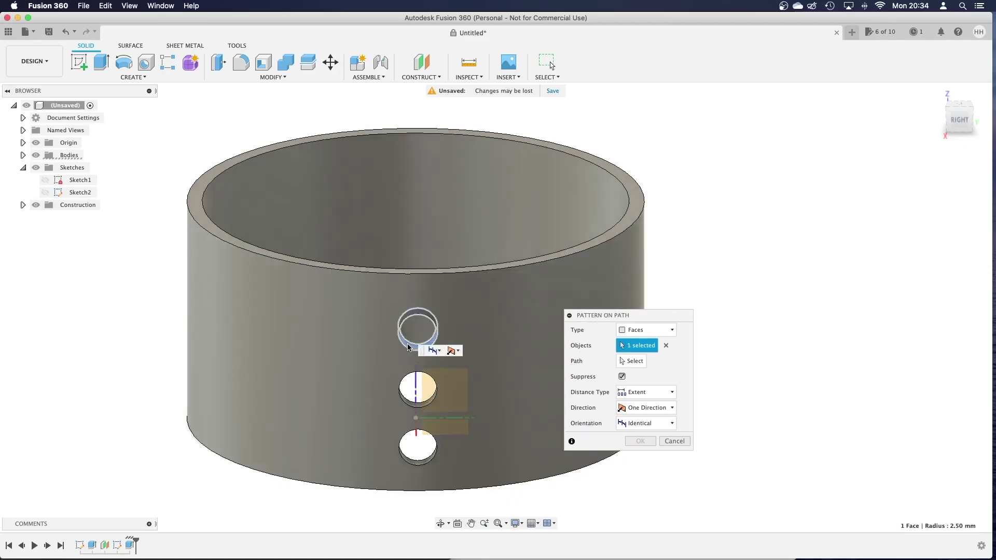
left_click(416, 397)
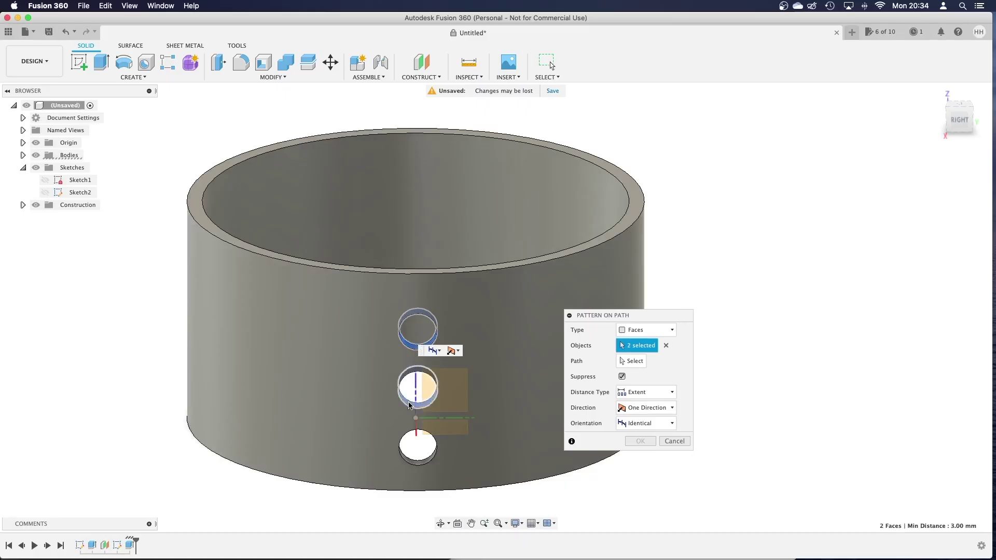
left_click(411, 463)
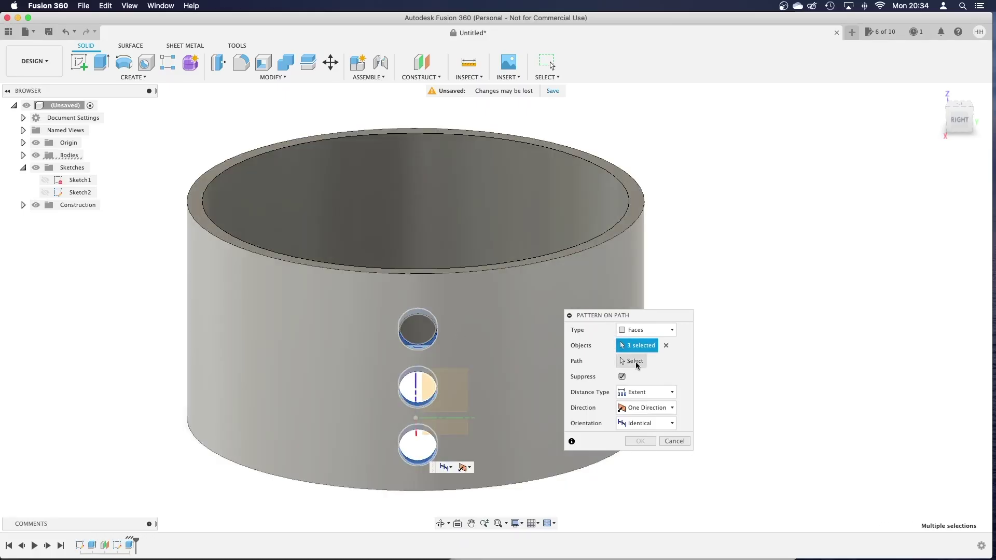
Use the ring's upper inner circular edge as the pattern path and stretch the pattern about 17.5 mm along it
left_click(622, 359)
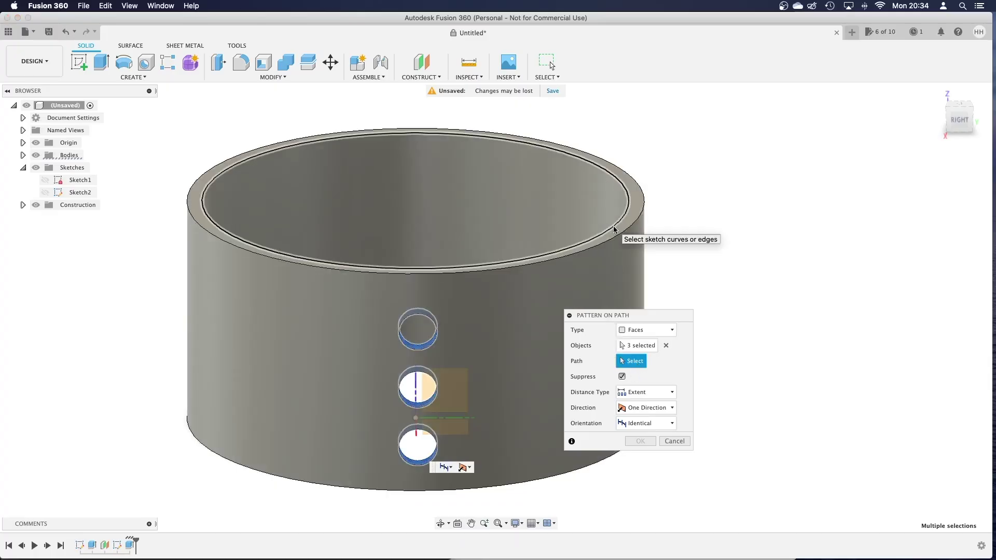
left_click(614, 229)
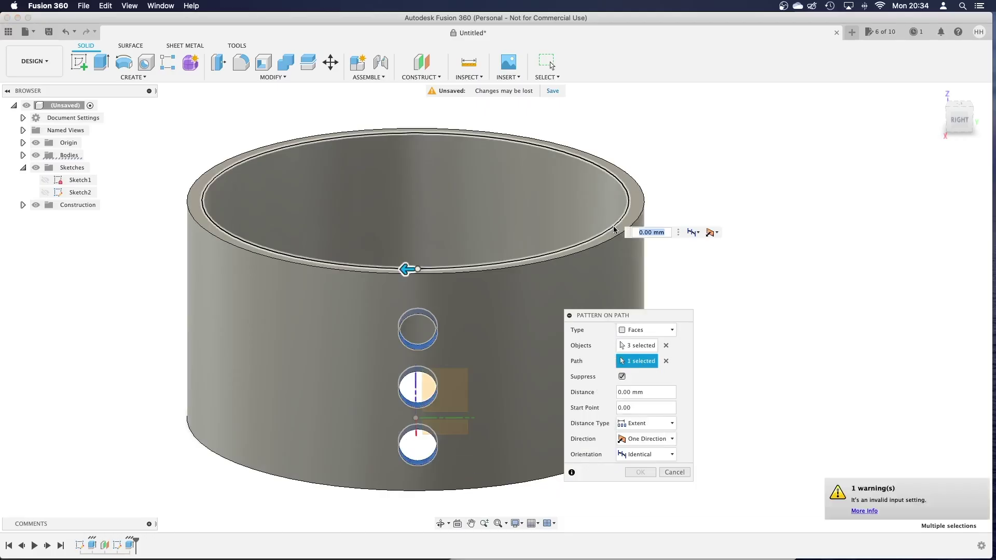
left_click_drag(410, 268, 283, 255)
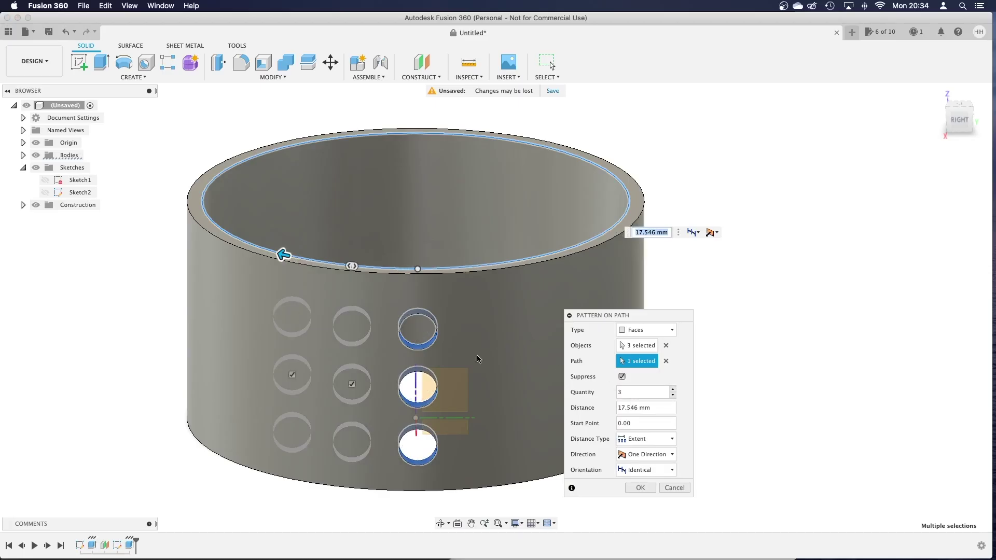
Raise the pattern quantity to 5 and stretch its distance to about 139 mm around the inner edge
left_click(672, 390)
left_click(672, 390)
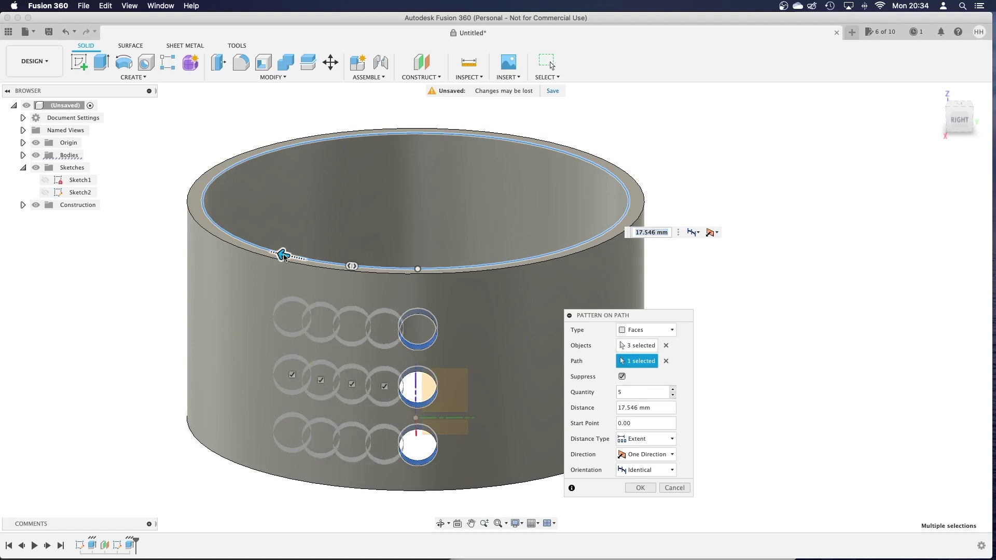
left_click_drag(283, 254, 617, 212)
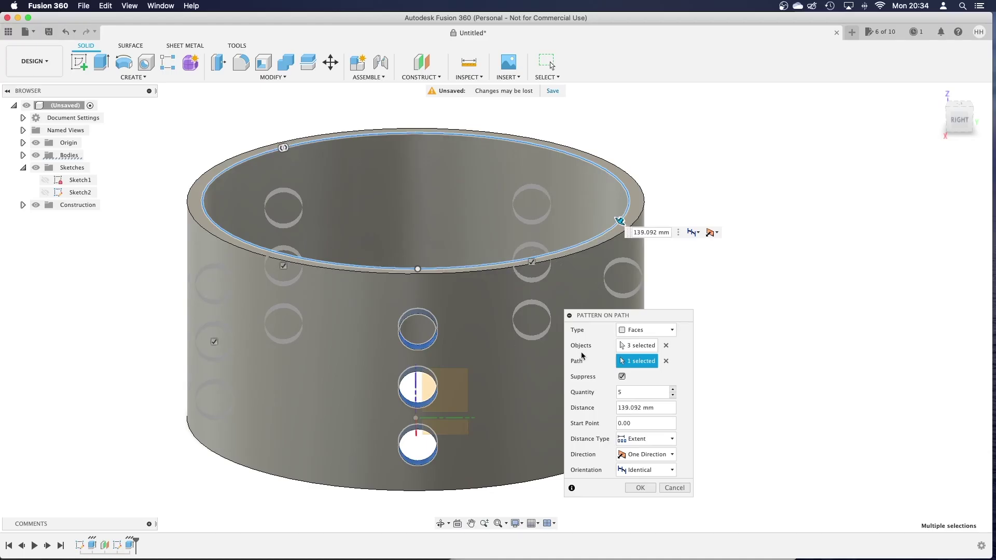
Increase the quantity of the hole pattern to 13
left_click(672, 390)
left_click(672, 389)
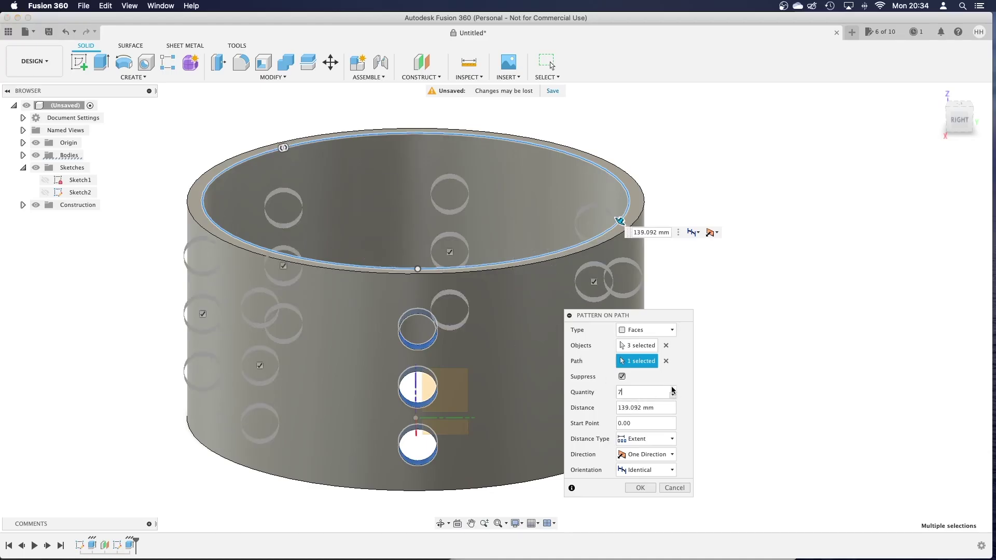
left_click(672, 390)
left_click(672, 389)
left_click(672, 389)
left_click(672, 389)
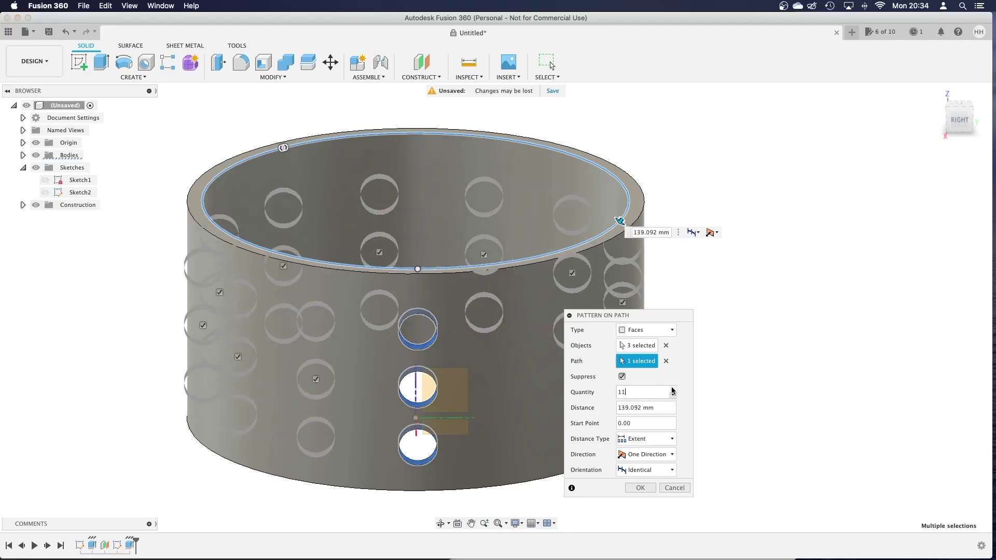
left_click(673, 390)
left_click(673, 389)
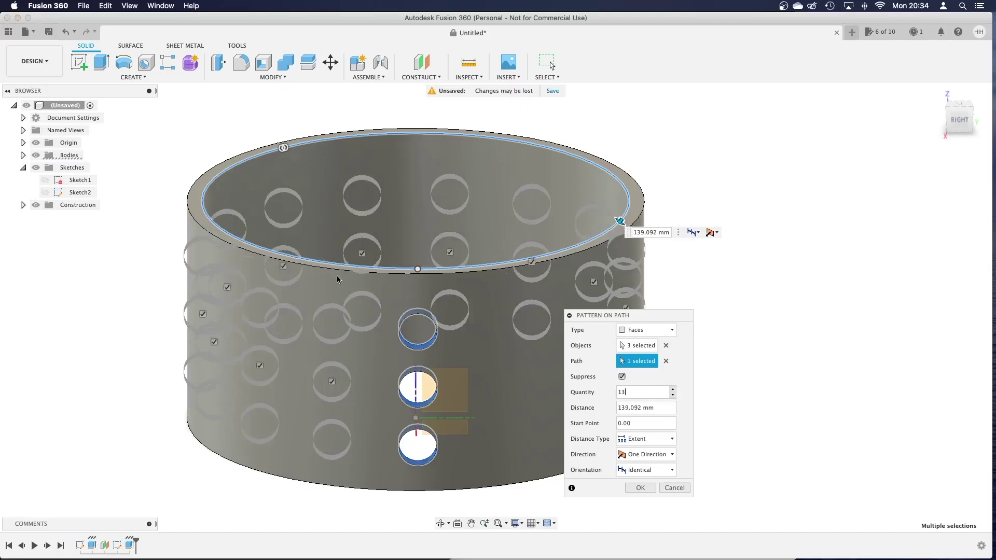
Change the pattern's orientation to Path Direction so the holes follow the ring's curvature
left_click(441, 523)
left_click_drag(446, 255, 428, 286)
left_click_drag(433, 274, 470, 272)
key("Escape")
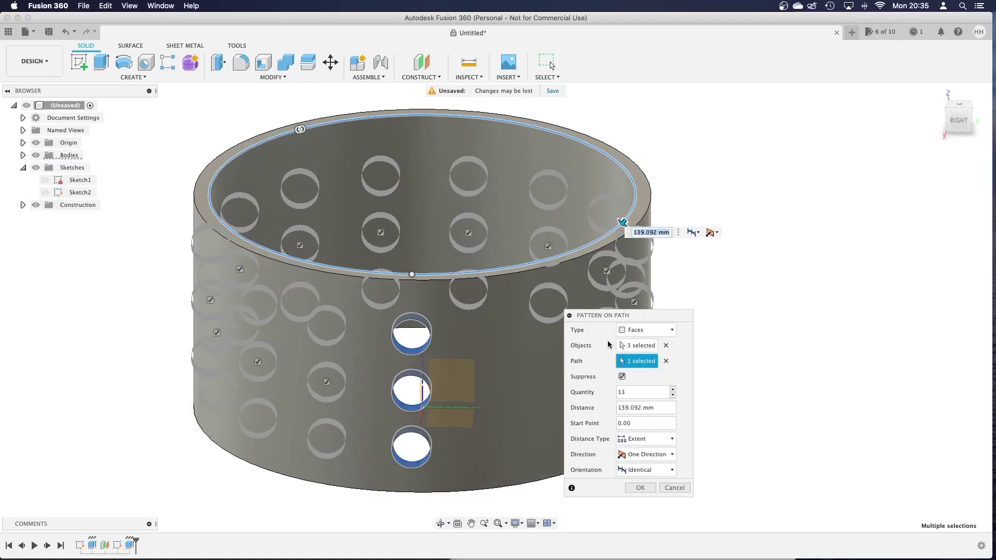
left_click(644, 470)
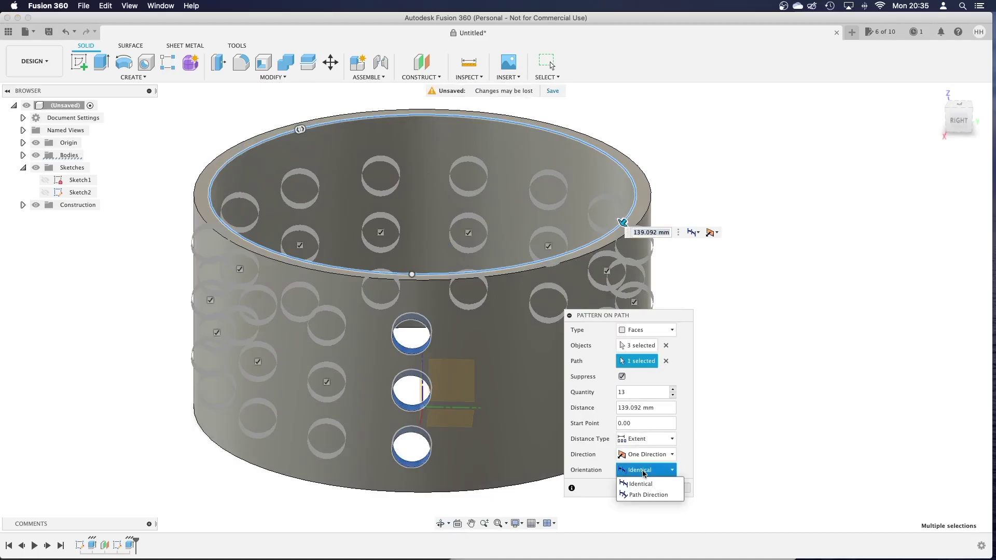
left_click(648, 495)
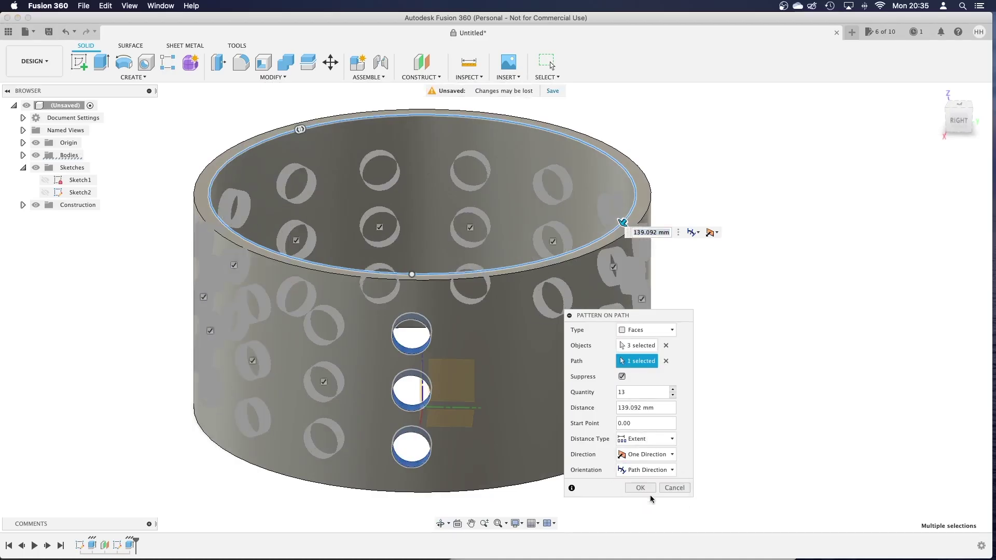
Extend the pattern distance around the ring to about 161.7 mm and complete the Pattern on Path
left_click(444, 523)
left_click_drag(447, 269, 468, 199)
key("Escape")
left_click_drag(625, 239, 470, 240)
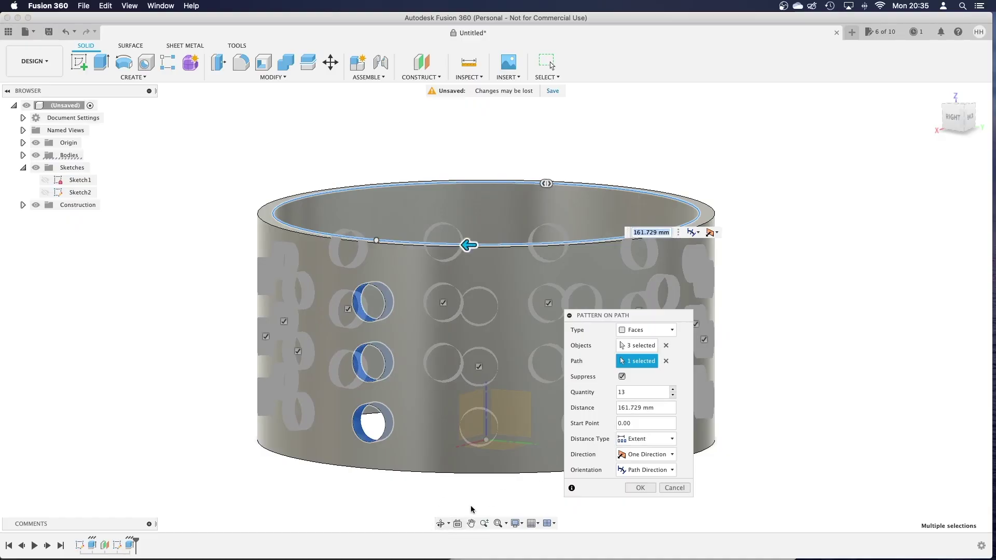
left_click(442, 526)
left_click_drag(446, 498, 486, 425)
key("Escape")
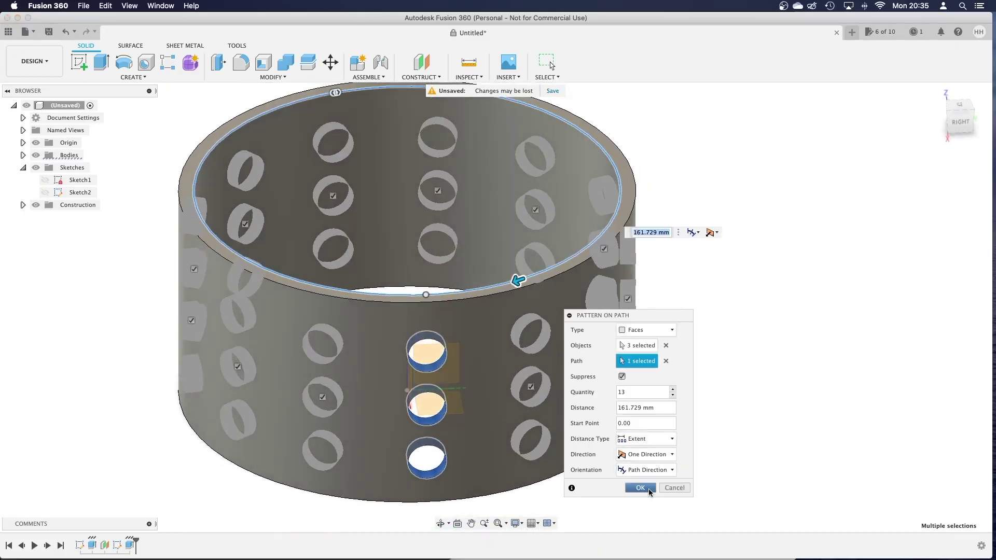
left_click(639, 488)
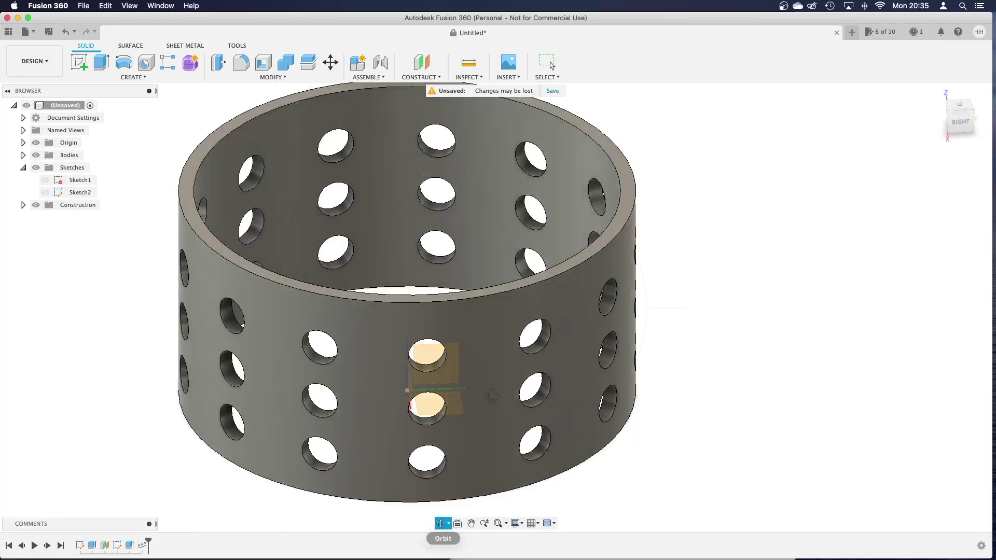
mouse_move(486, 310)
left_mouse_down()
mouse_move(545, 269)
mouse_move(580, 274)
mouse_move(484, 289)
mouse_move(476, 308)
left_mouse_up()
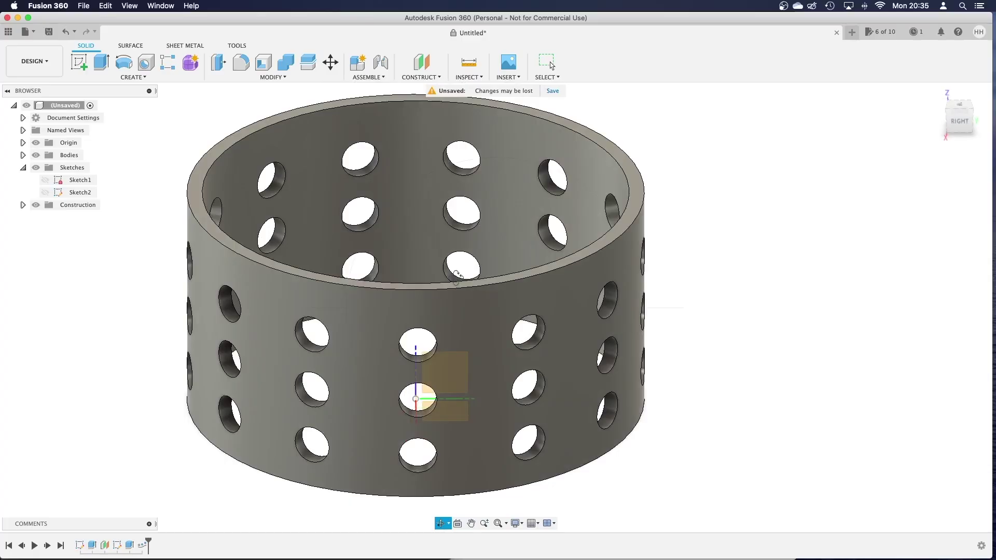